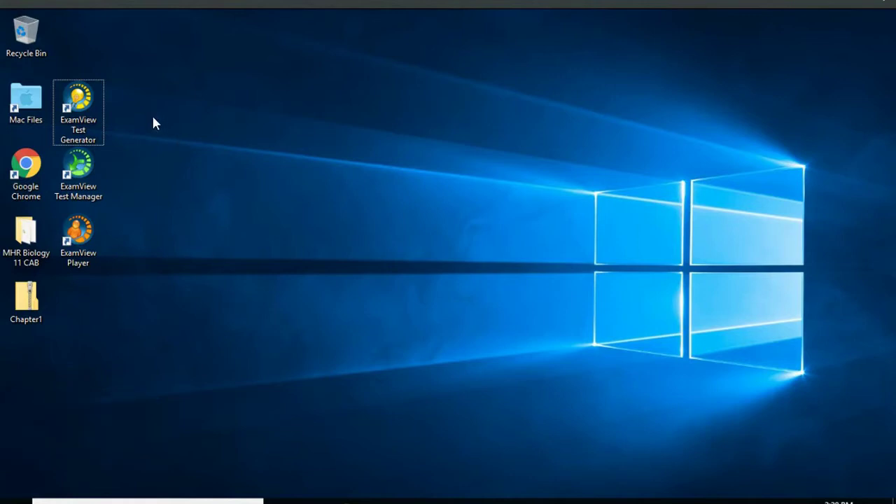
Step: Launch ExamView and select Chapter 02 from the Desktop's MHR Biology 11 CAB folder
double_click(74, 113)
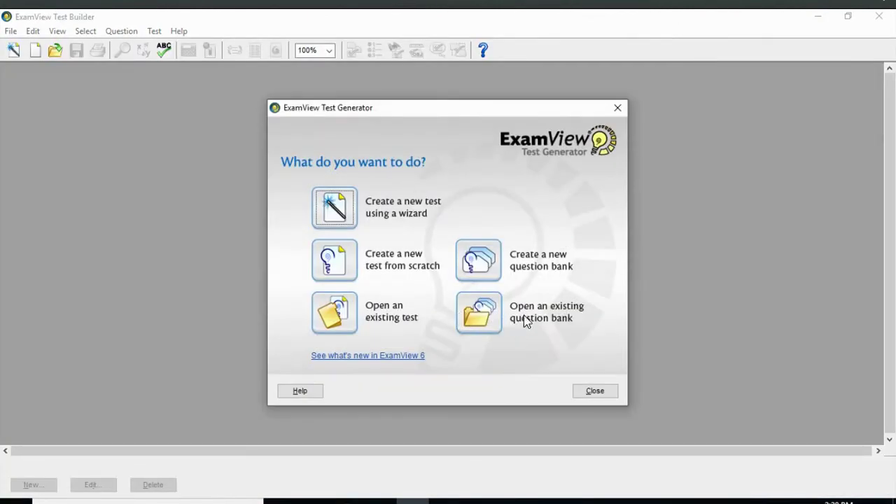
left_click(484, 324)
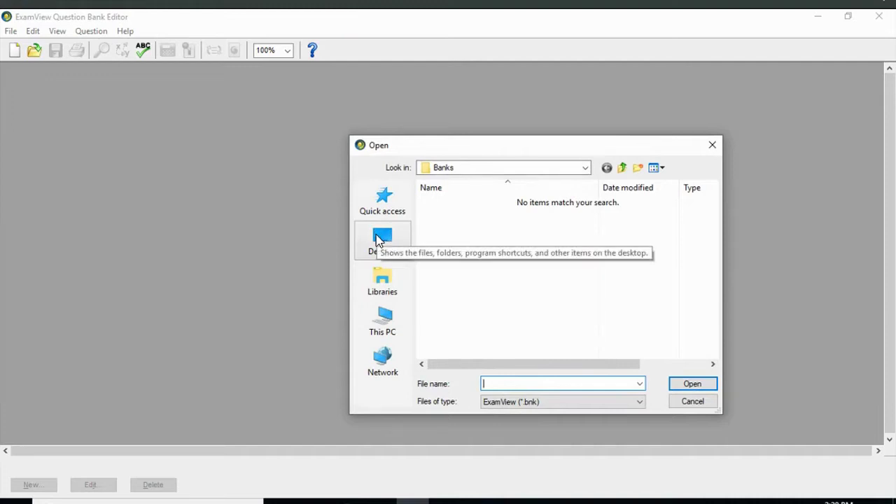
left_click(378, 239)
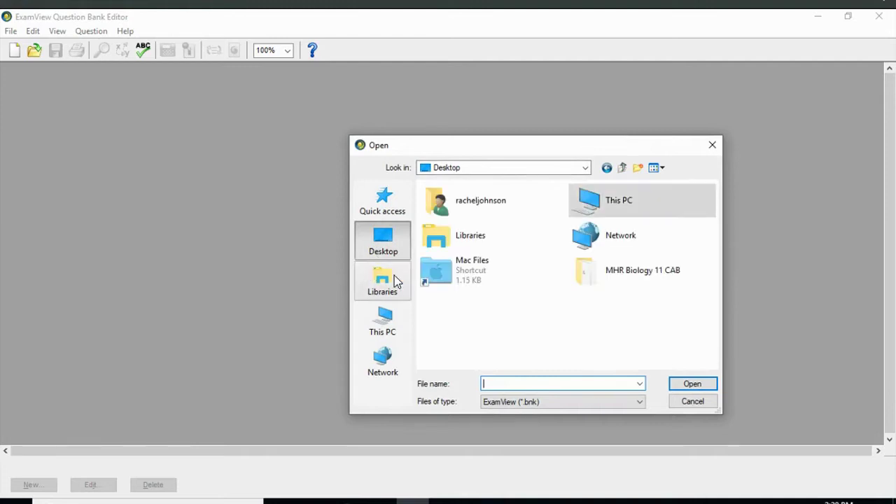
double_click(634, 273)
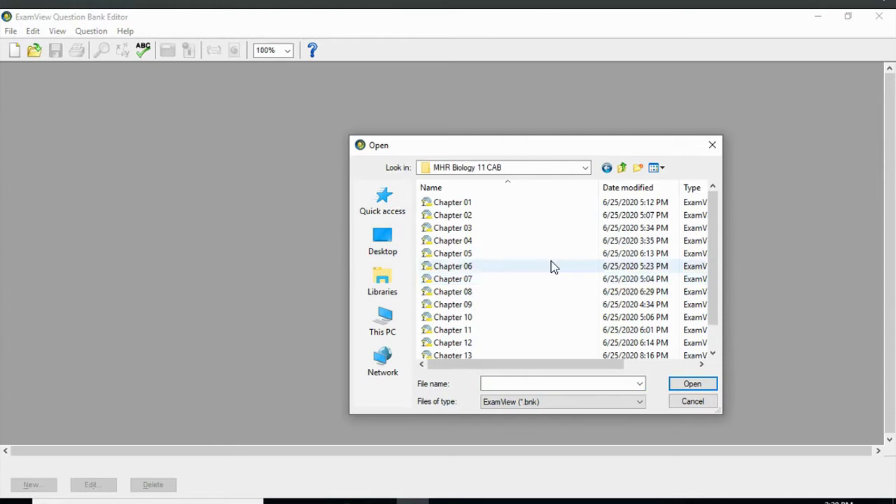
left_click(456, 217)
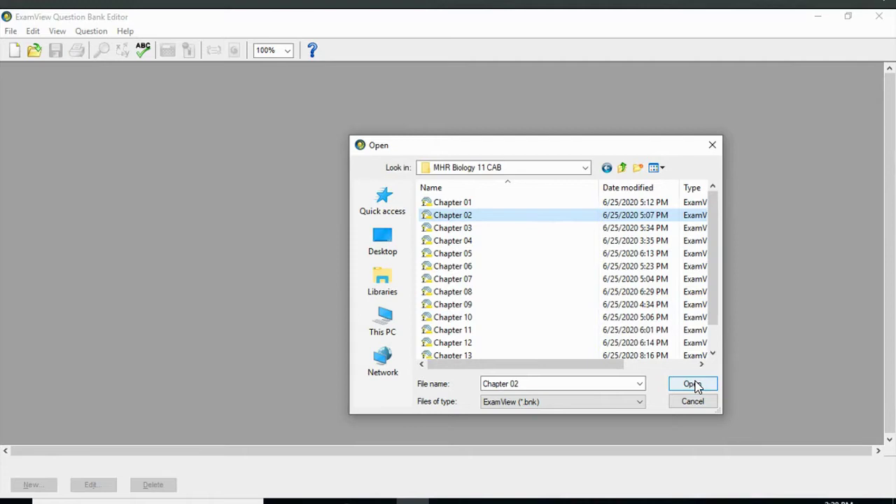
Step: Load Chapter 02.bnk and bring up the File > Export format list
left_click(693, 383)
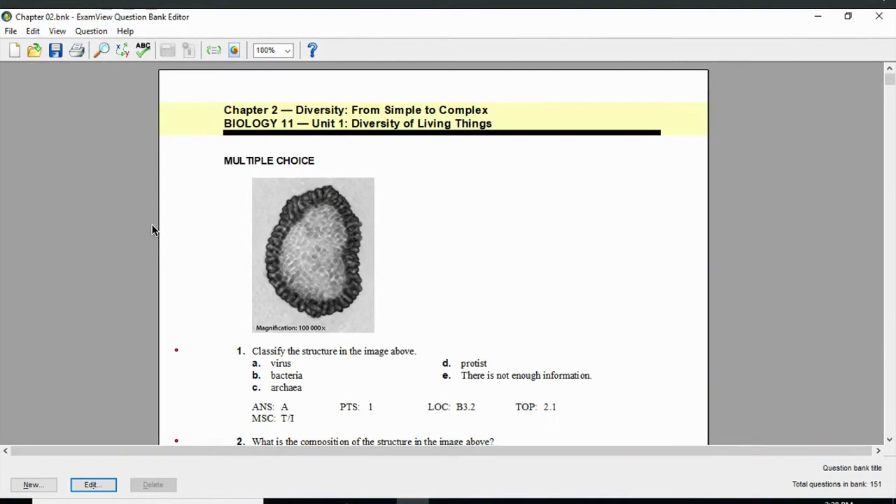
left_click(14, 33)
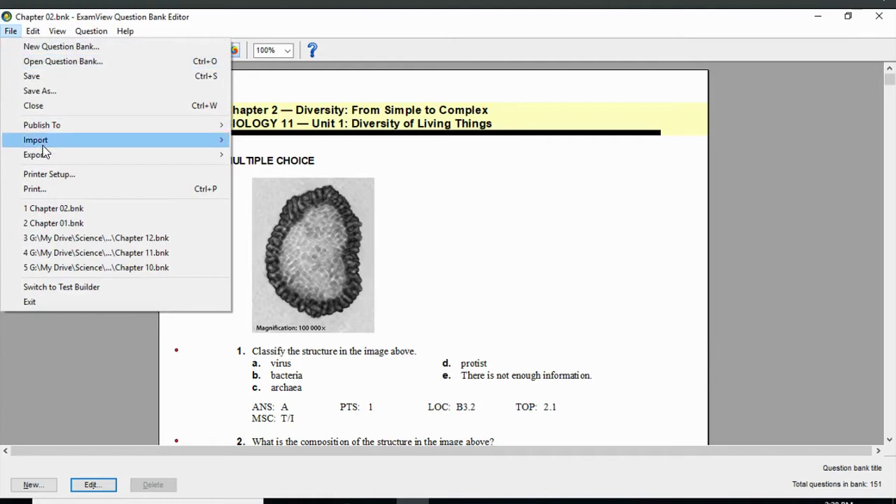
mouse_move(42, 156)
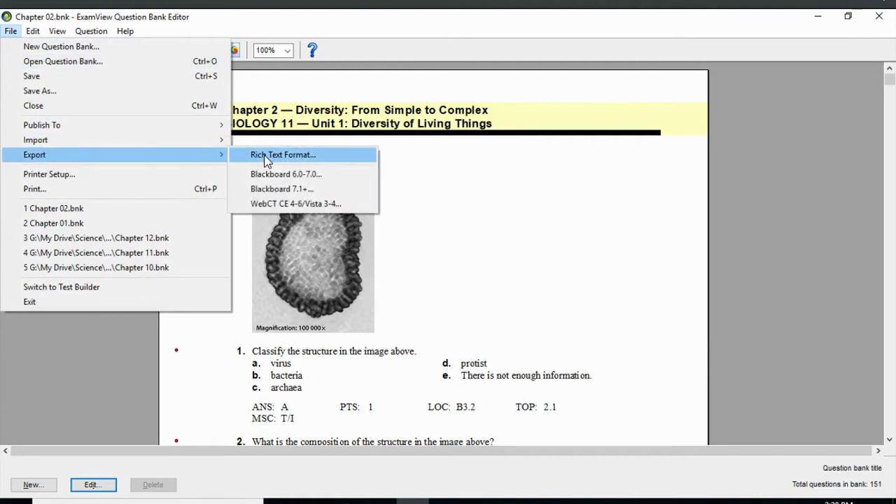
Step: Export the bank in Blackboard 7.1+ format as 'chapter2' on the Desktop
left_click(308, 188)
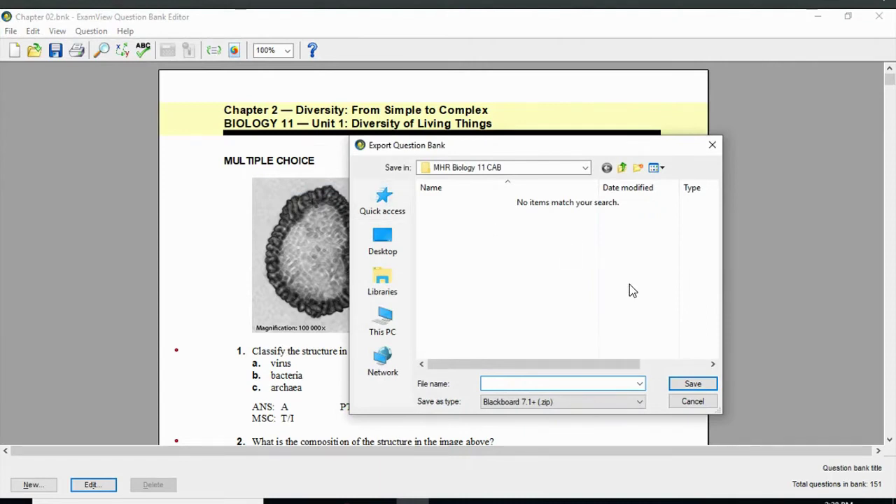
type("chapter")
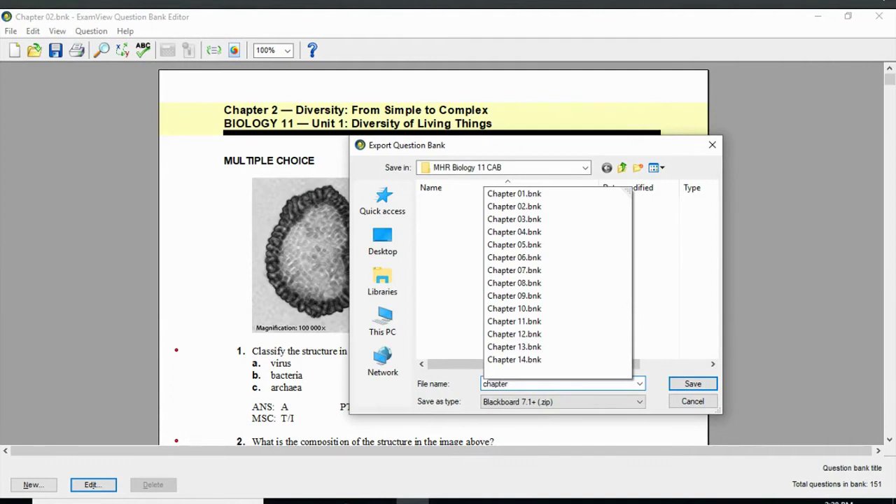
type("2")
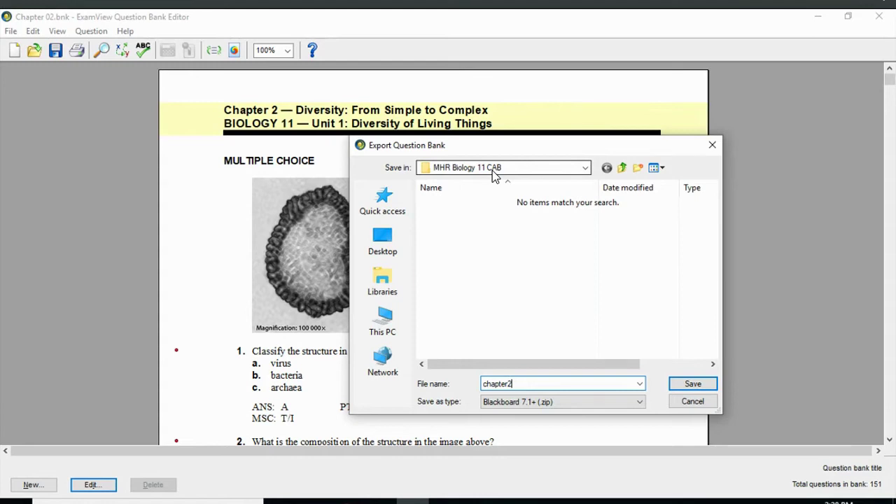
left_click(384, 245)
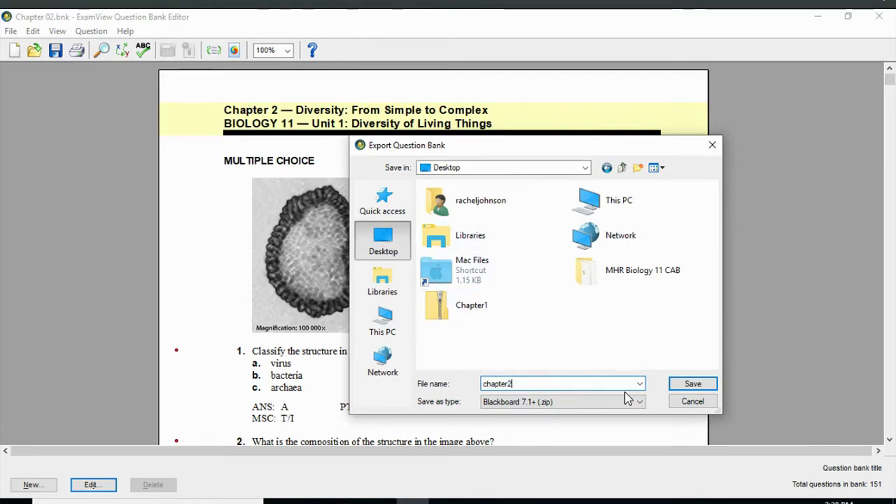
left_click(694, 385)
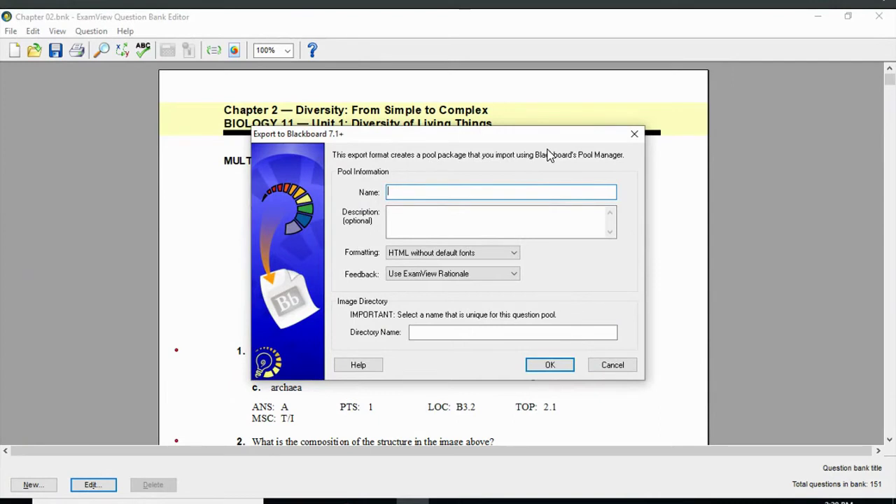
Step: Name the pool 'Chapter 2: Diversity: From Simple To Complex' with image directory 'chapter2'
type("Chapter 2:")
left_click_drag(508, 135, 507, 168)
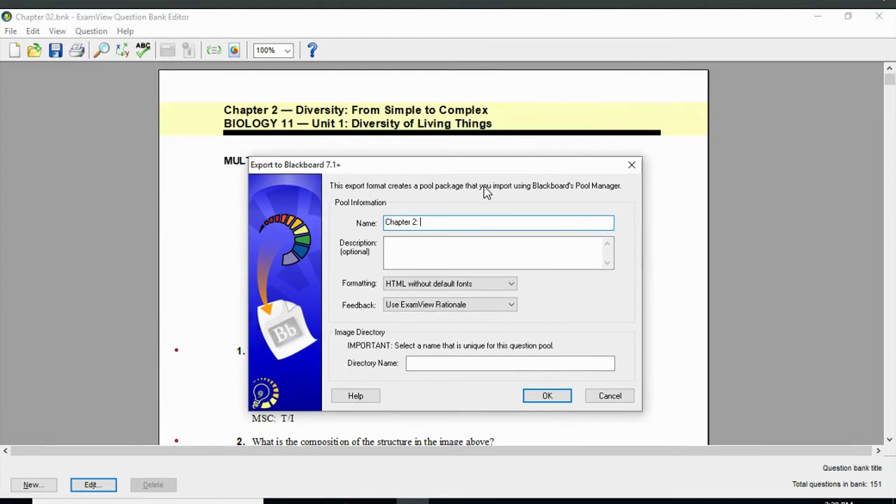
type("Diversity: From Simple To Co")
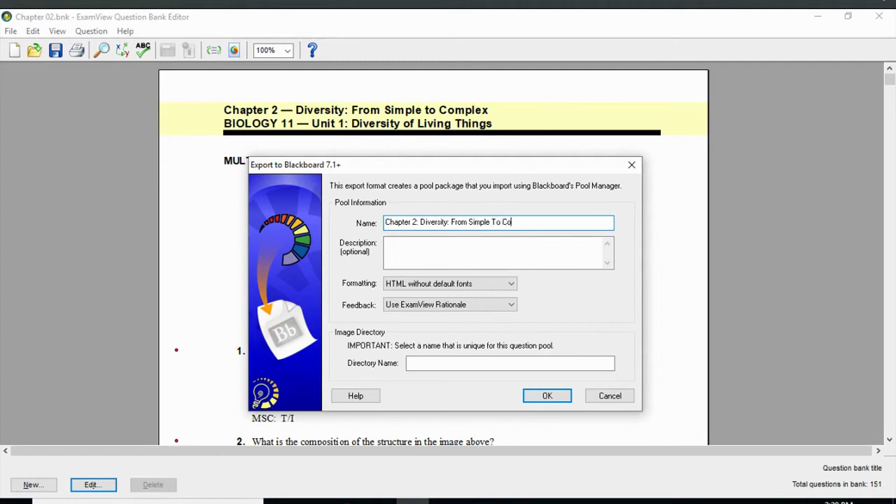
type("mplex")
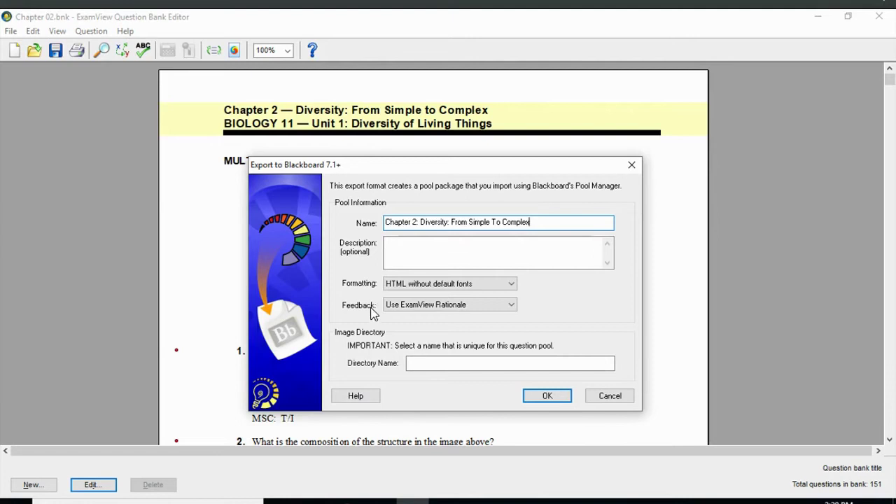
left_click(421, 362)
left_click(421, 362)
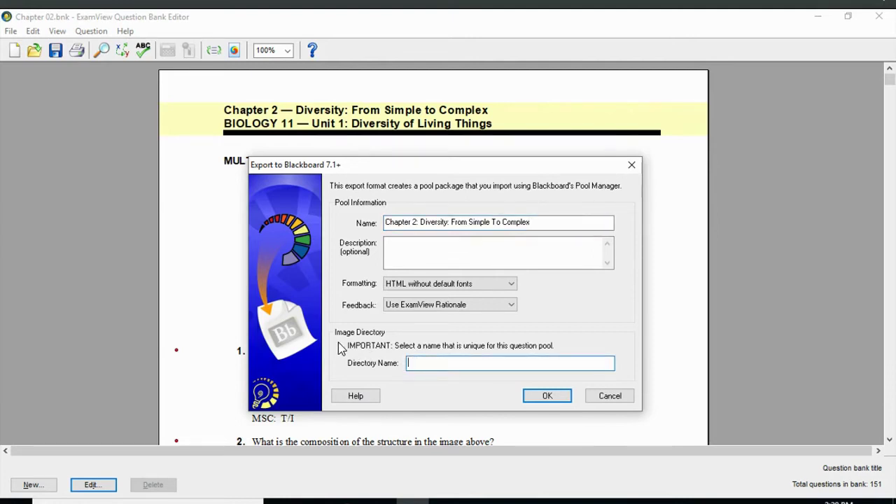
type("chapter2")
Step: Confirm the pool settings with OK so the Blackboard export completes
left_click(547, 397)
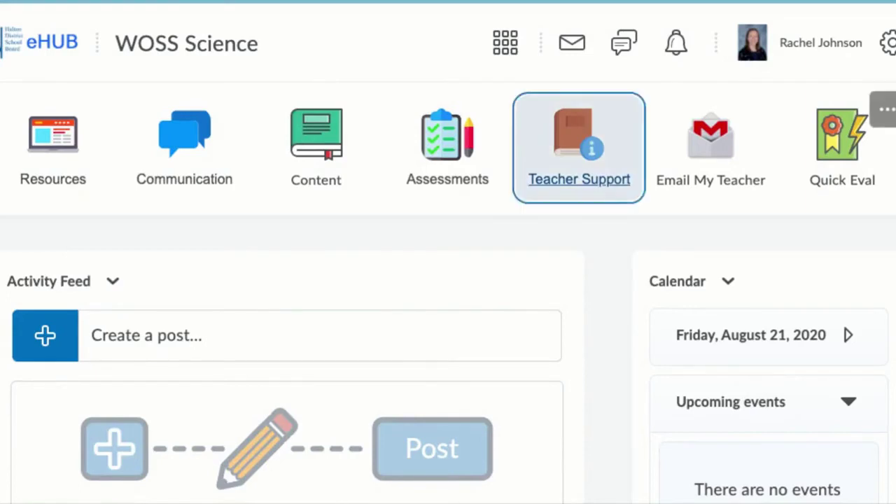
Step: Go through Teacher Support > Edit Course to Import/Export/Copy Components and choose importing from a course package
left_click(580, 147)
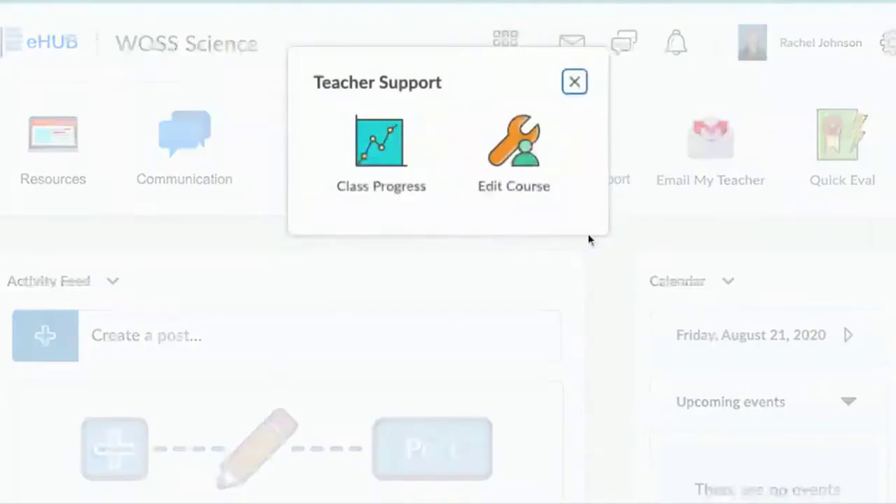
left_click(518, 187)
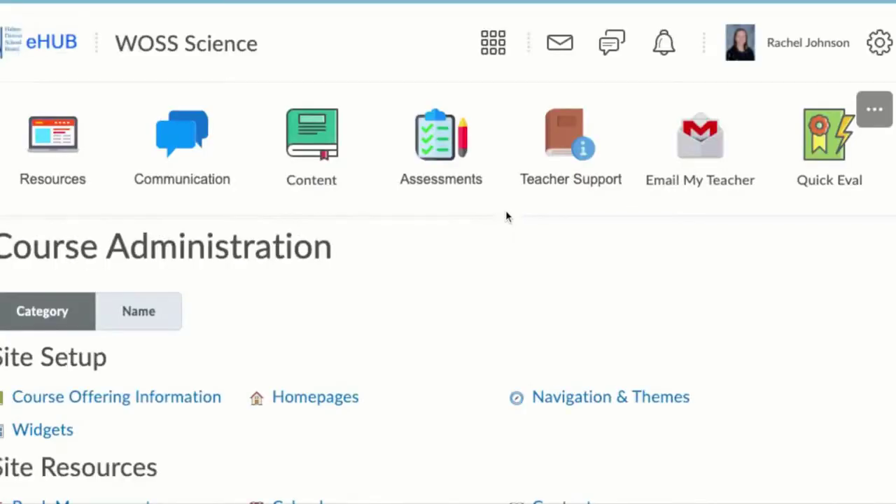
scroll(506, 217, "down", 4)
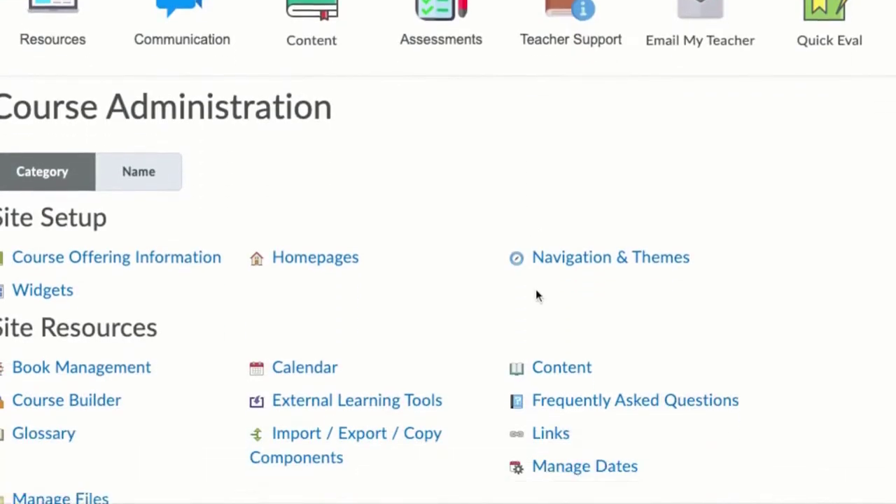
scroll(536, 289, "down", 2)
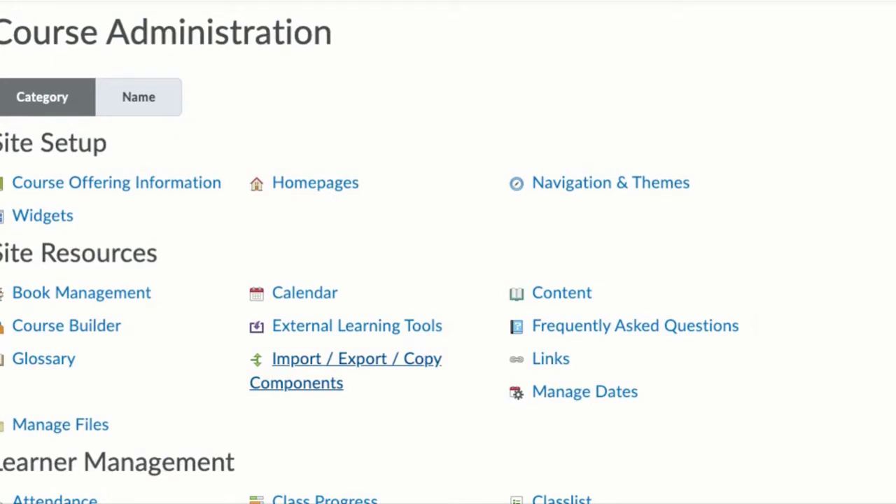
left_click(292, 385)
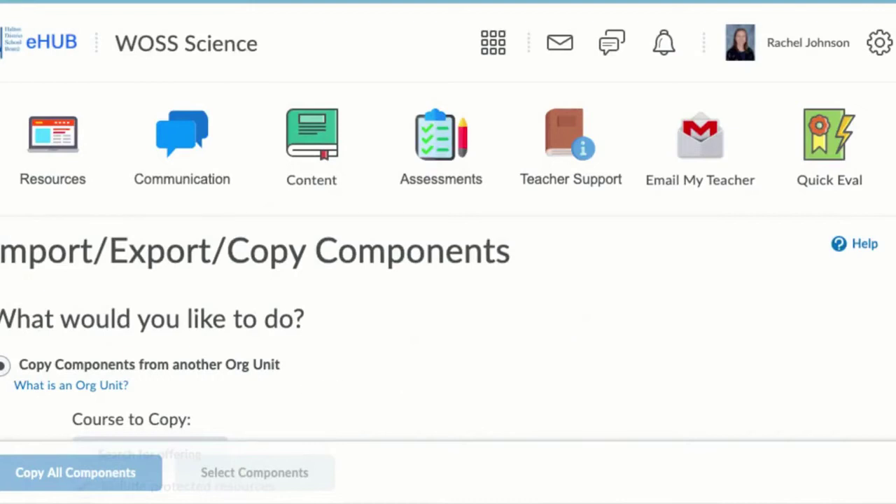
scroll(448, 252, "down", 1)
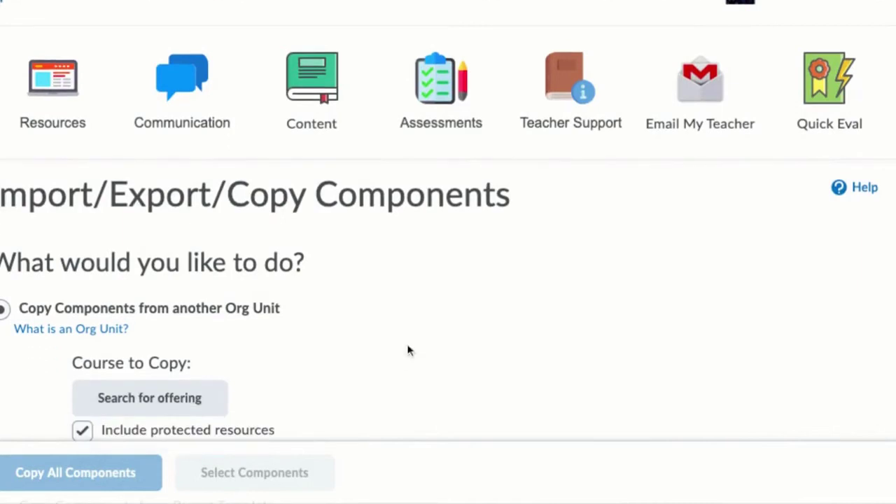
scroll(435, 335, "down", 6)
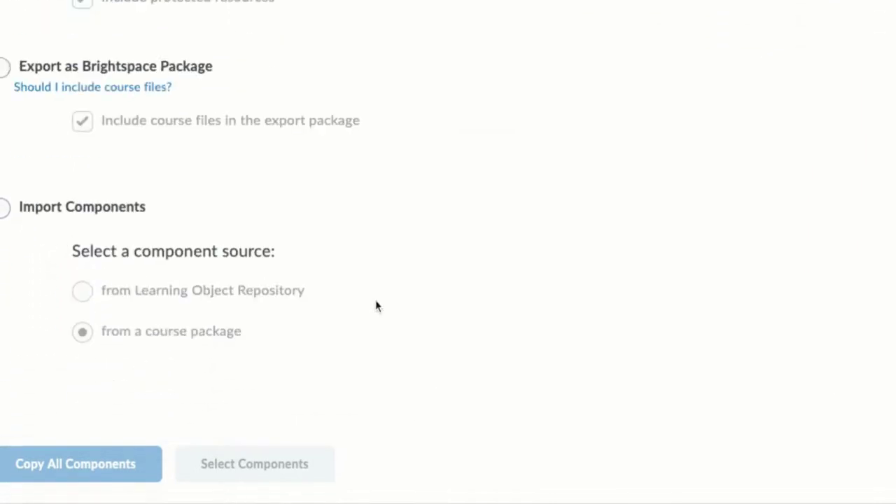
left_click(4, 208)
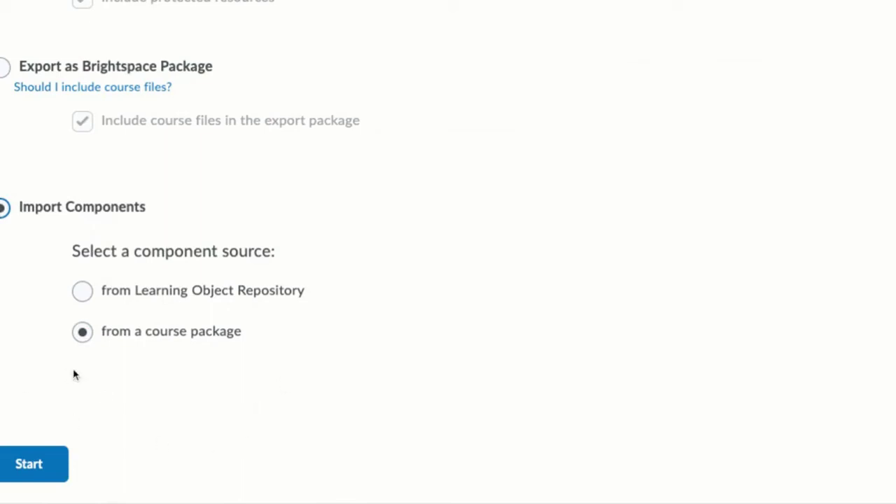
Step: Start the course package import and upload chapter2.zip
left_click(38, 469)
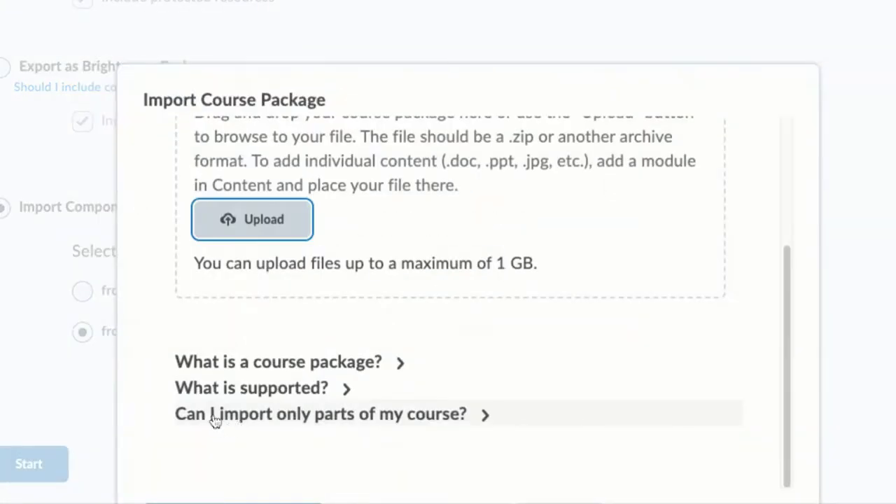
scroll(372, 369, "up", 2)
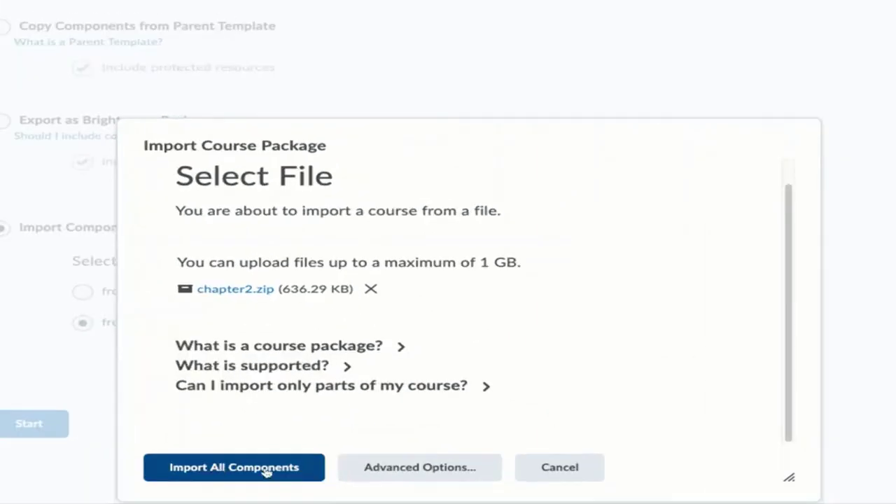
Step: Import all components from chapter2.zip, then view the course content
left_click(273, 474)
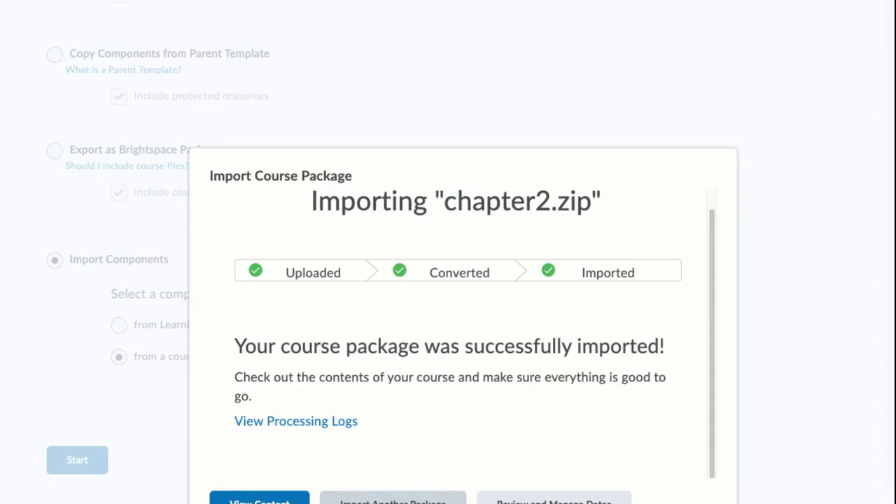
left_click(270, 500)
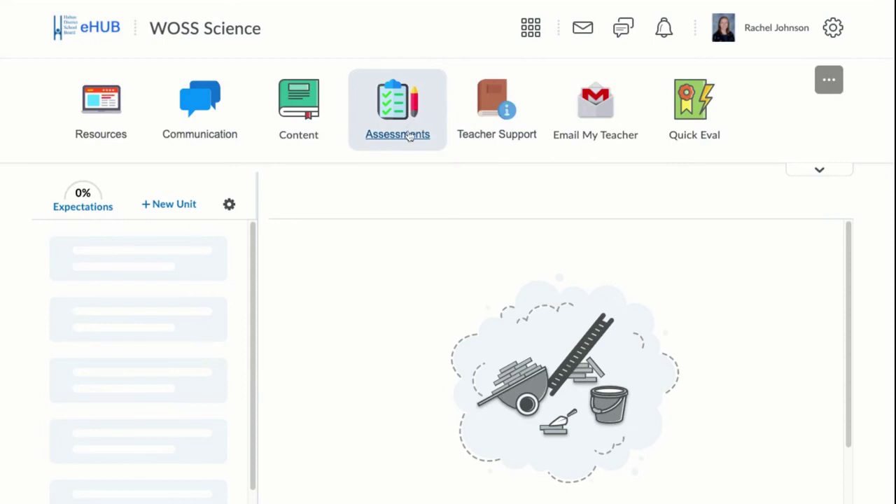
Step: Go to Assessments > Quizzes and switch to the Question Library
left_click(410, 135)
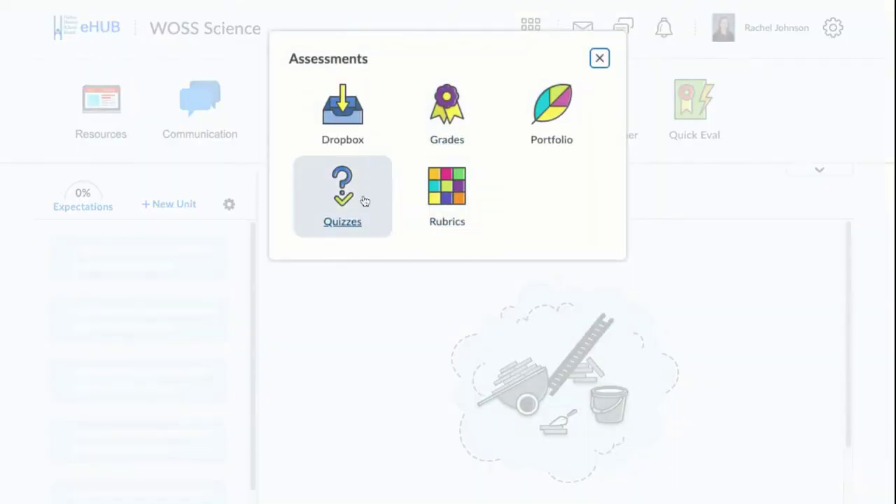
left_click(339, 227)
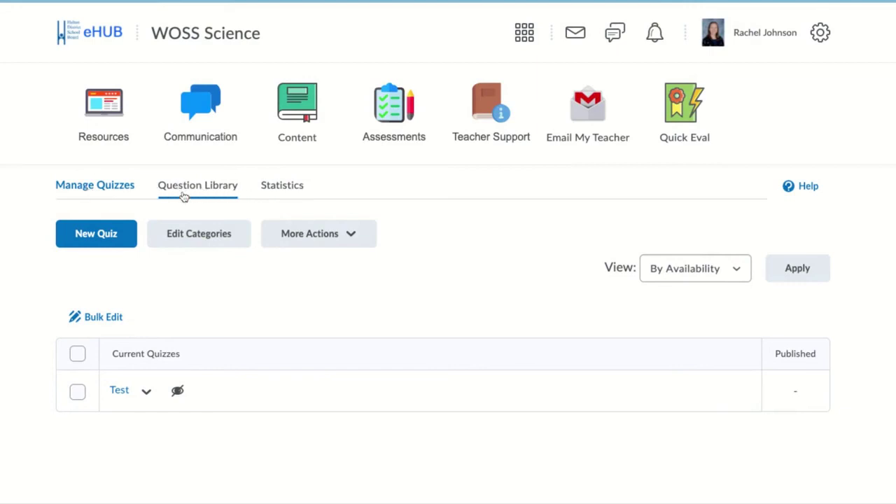
left_click(184, 197)
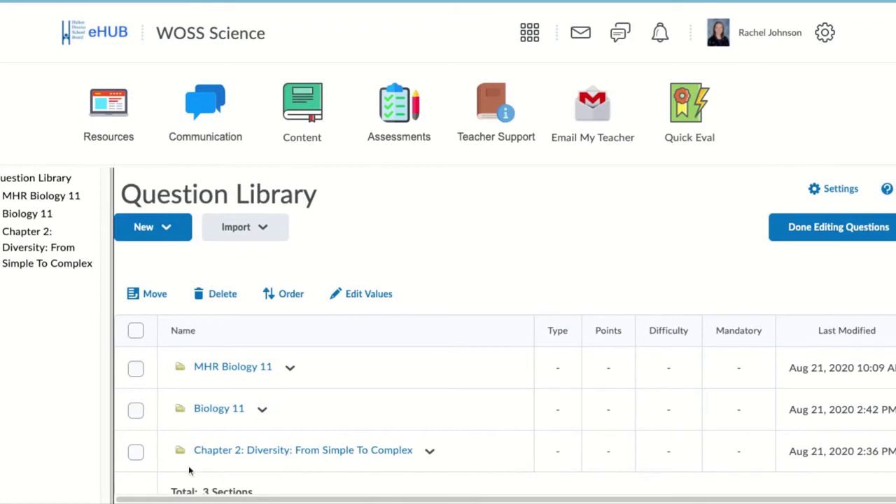
Step: Browse the Chapter 2 section's multiple-choice questions, then return to the Question Library root
left_click(384, 451)
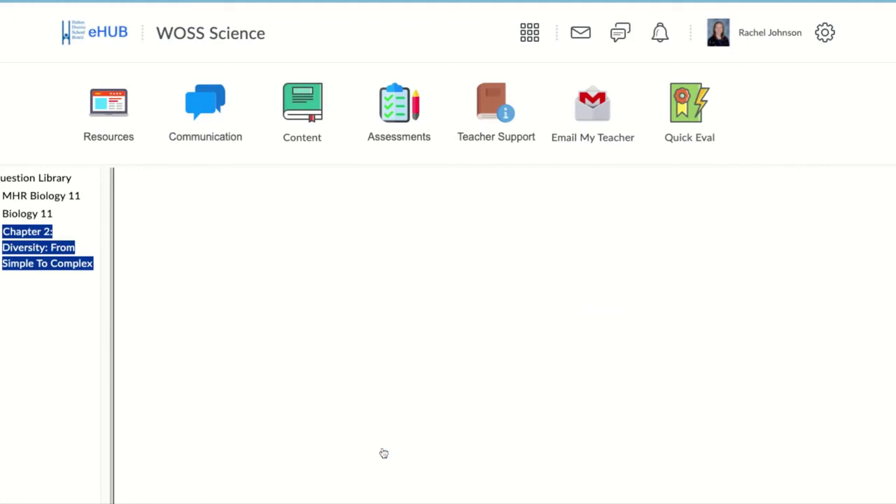
scroll(369, 340, "down", 3)
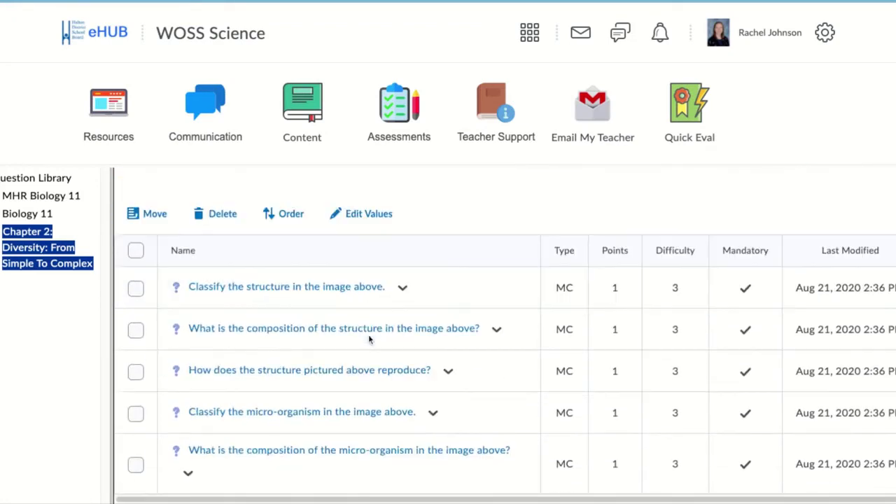
scroll(369, 340, "down", 2)
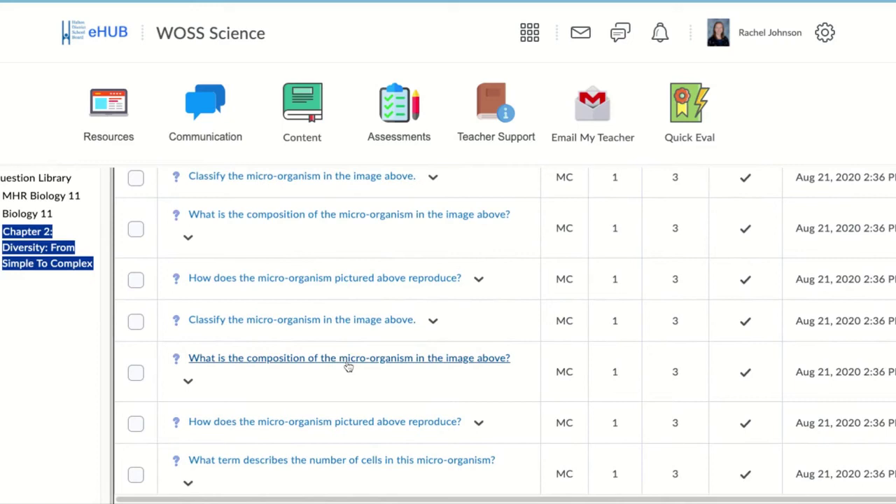
left_click(348, 365)
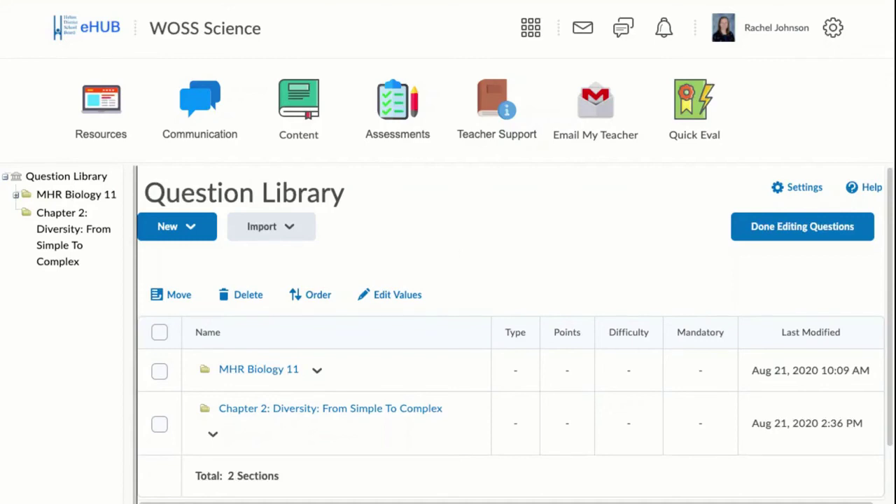
Step: Create a new Question Library section titled 'Biology 11' and save it
left_click(178, 230)
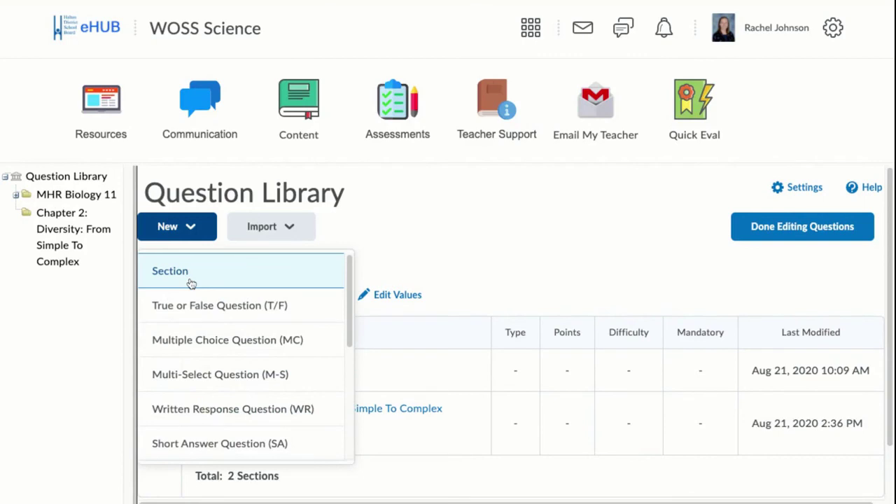
left_click(191, 283)
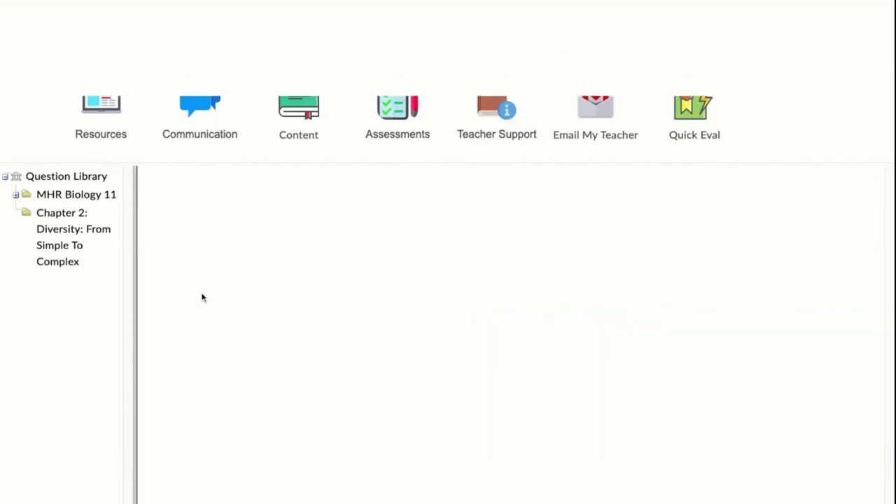
left_click(79, 92)
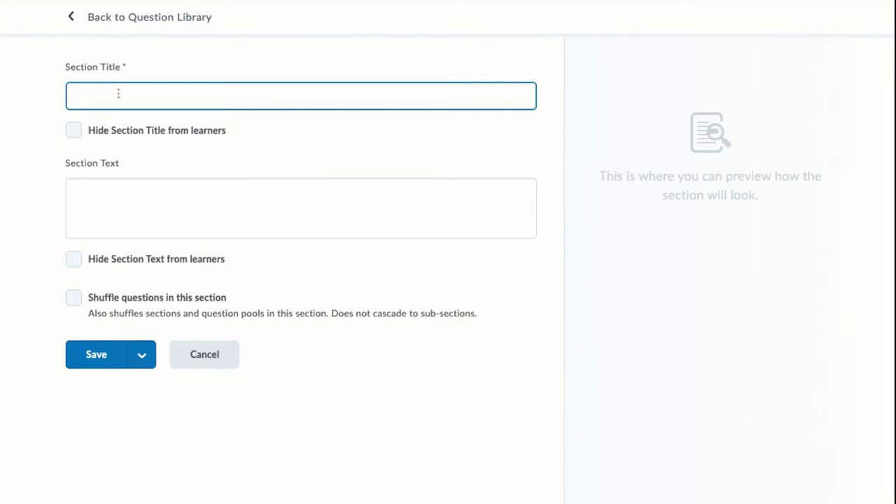
type("B")
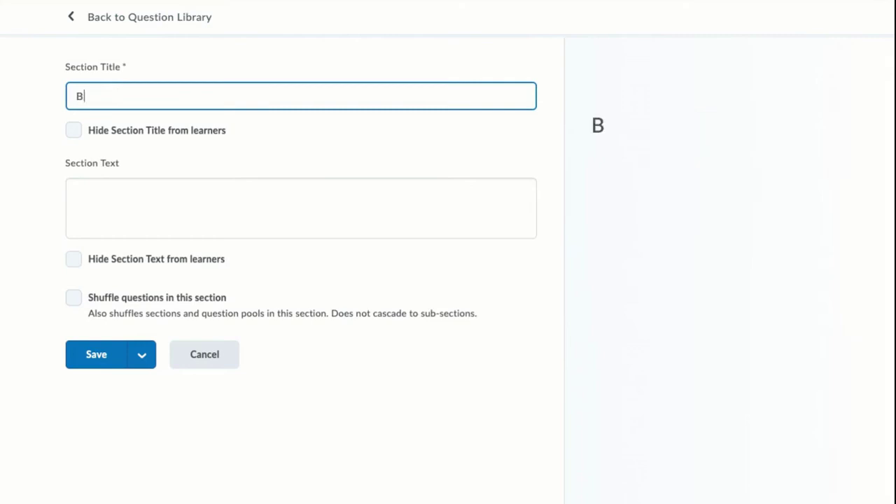
type("iology")
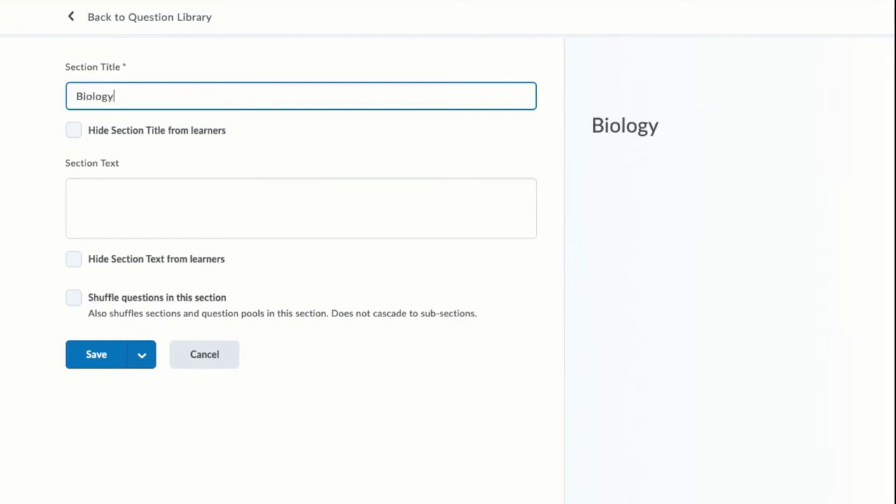
type(" 11")
left_click(100, 364)
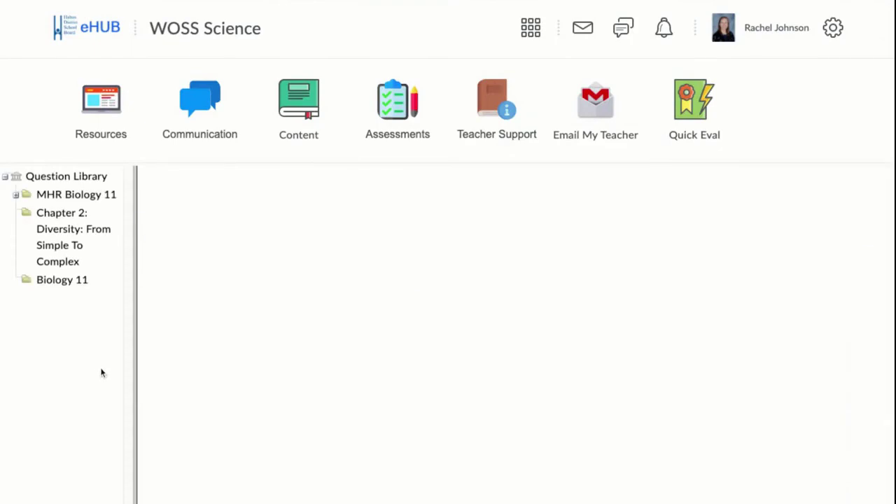
Step: Move the Chapter 2: Diversity: From Simple To Complex section into the Biology 11 section
scroll(315, 386, "down", 1)
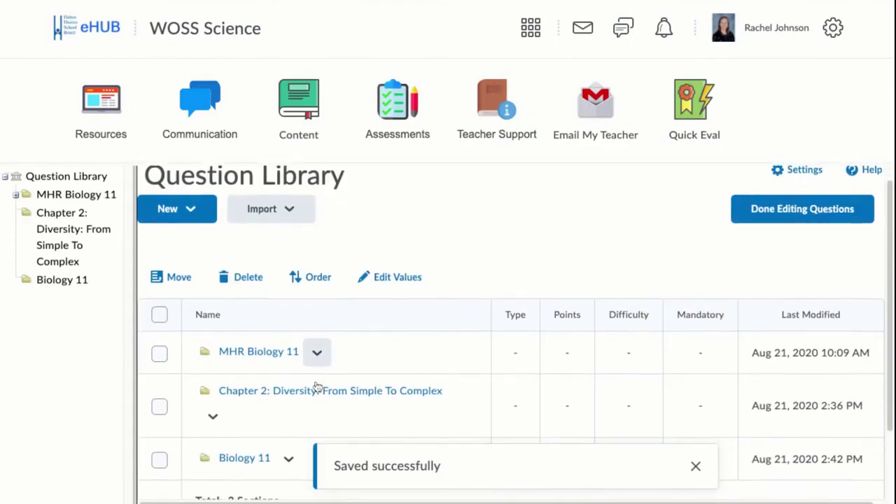
scroll(318, 387, "down", 1)
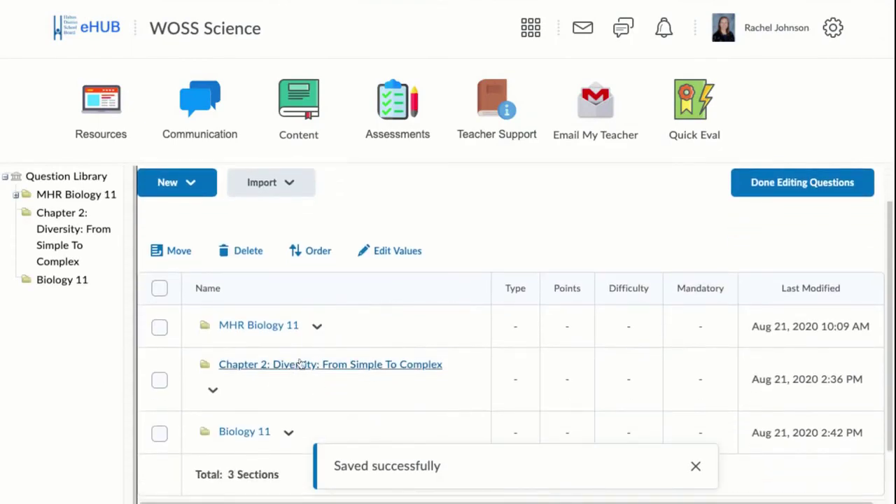
left_click(160, 382)
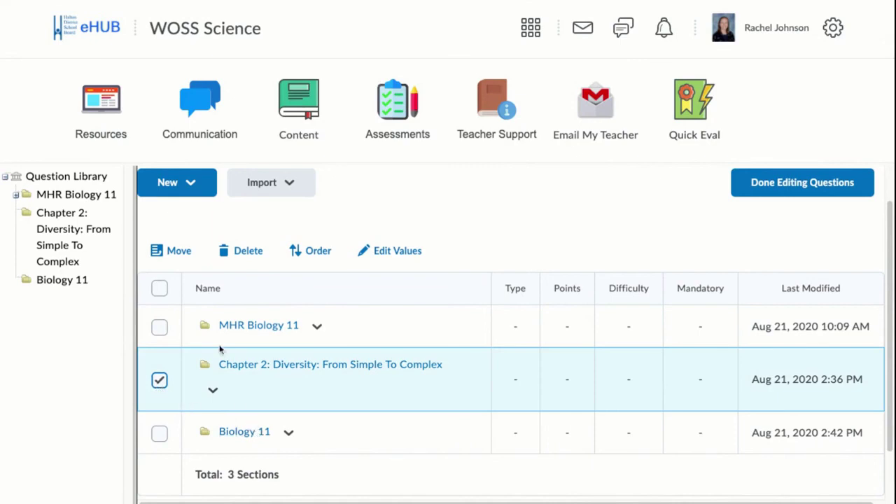
left_click(179, 258)
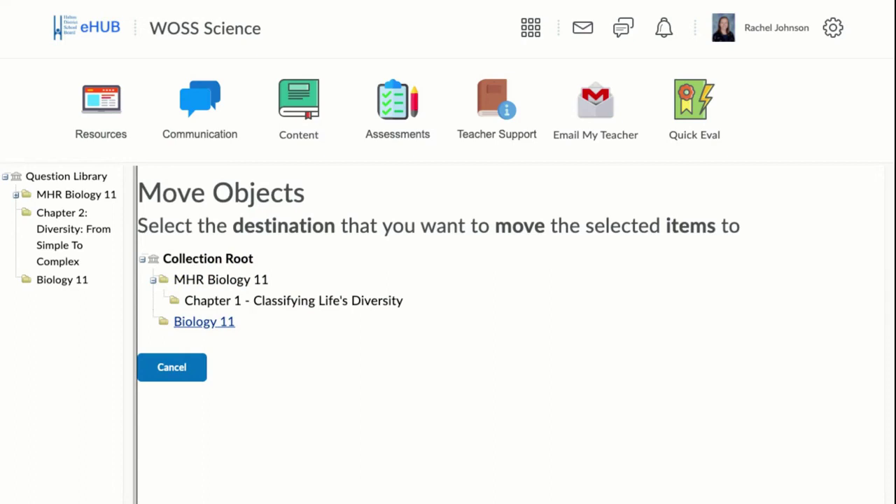
left_click(204, 321)
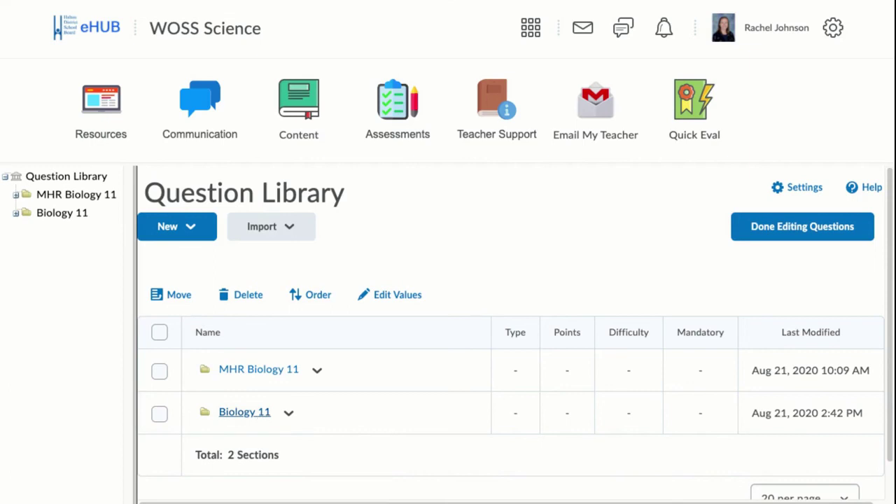
Step: Select the Biology 11 section in the library tree
left_click(244, 412)
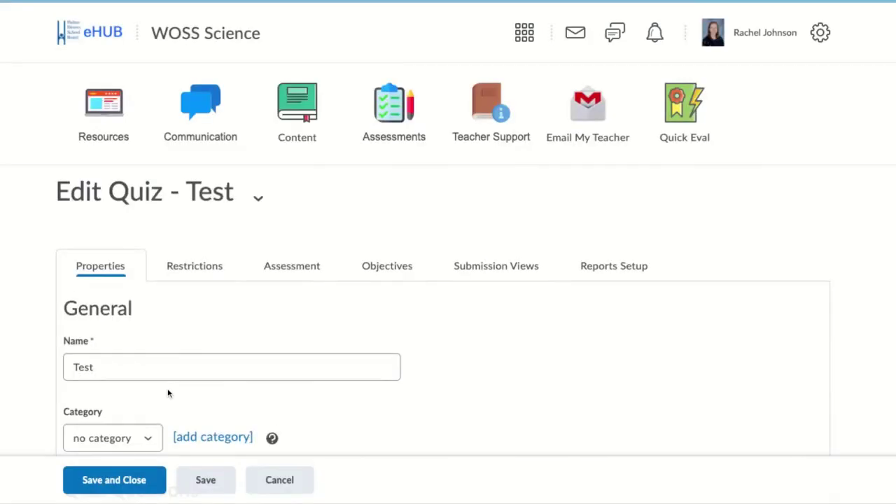
Step: Scroll to the quiz questions area and bring up the import choices for adding library questions
scroll(168, 393, "down", 1)
scroll(168, 394, "down", 2)
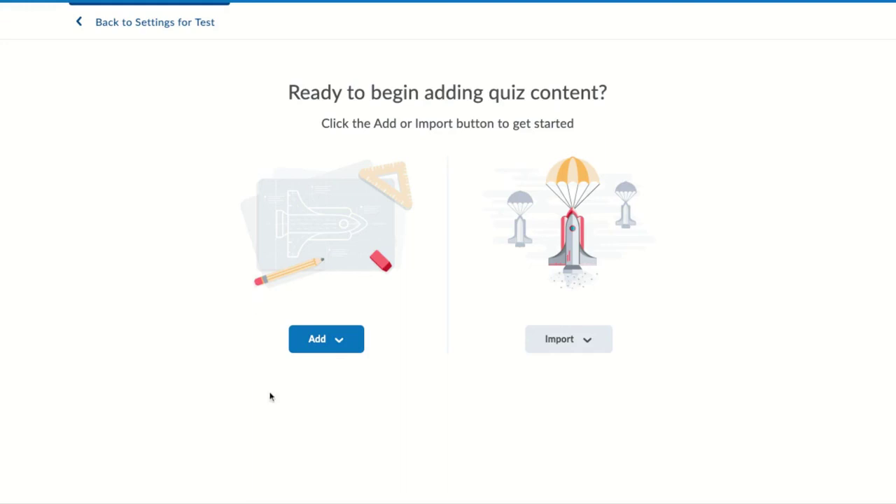
left_click(595, 344)
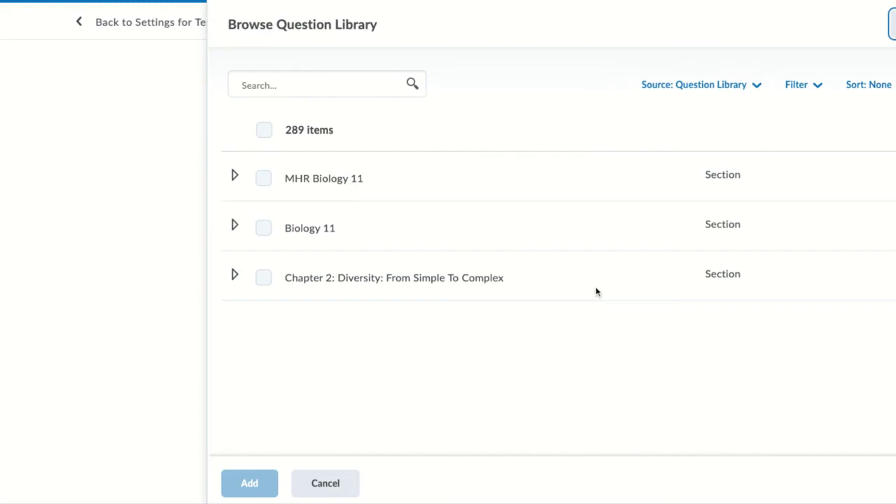
Step: Add Chapter 2's structure composition, structure reproduction and Classify the micro-organism questions to the quiz
left_click(236, 274)
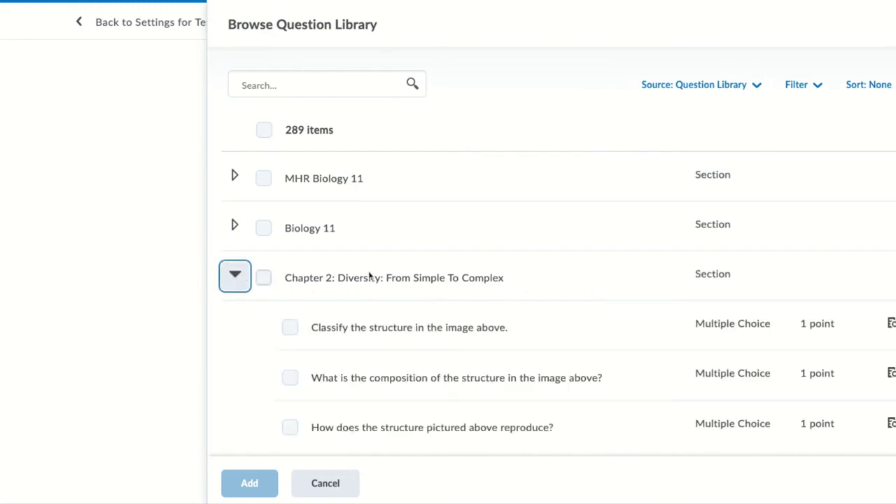
scroll(394, 378, "down", 1)
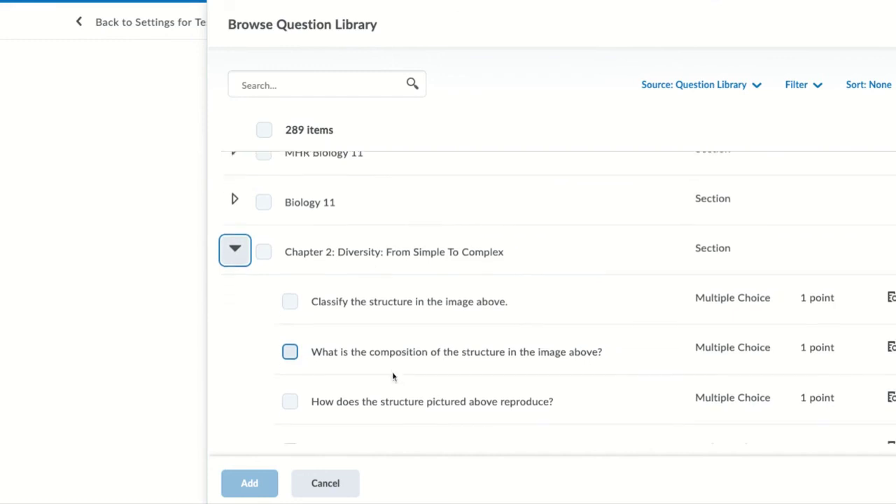
left_click(290, 353)
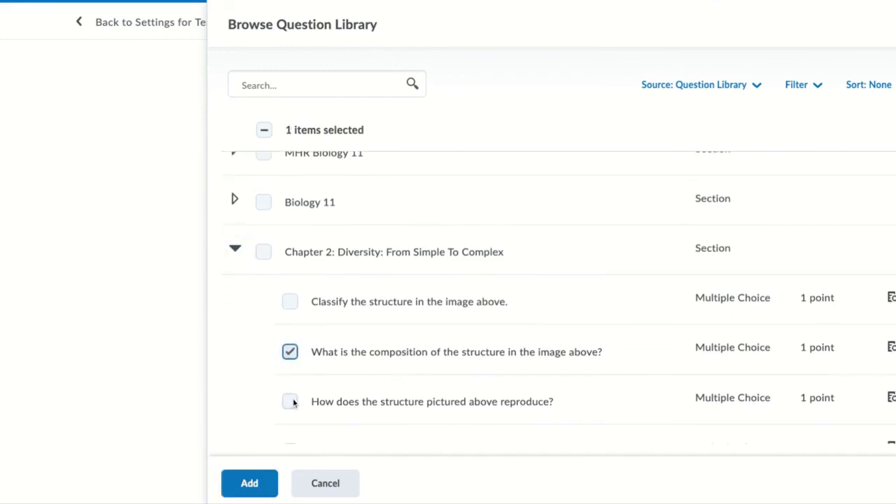
left_click(290, 402)
scroll(290, 403, "down", 2)
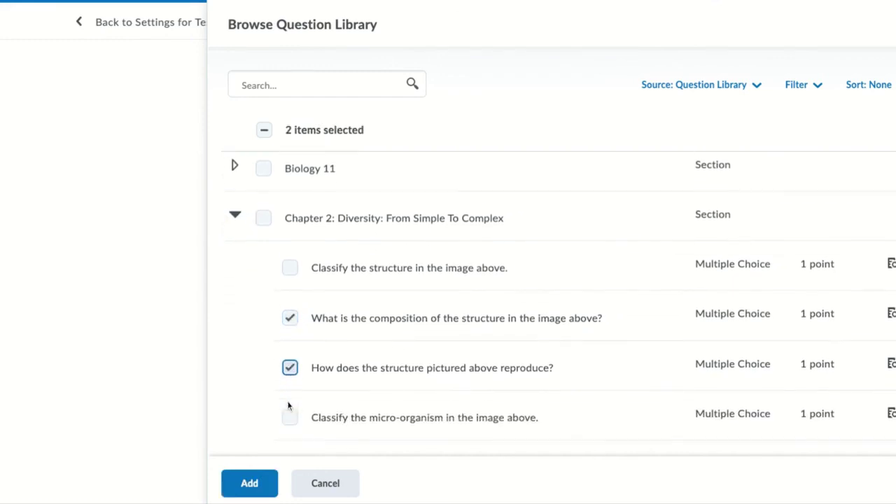
left_click(290, 409)
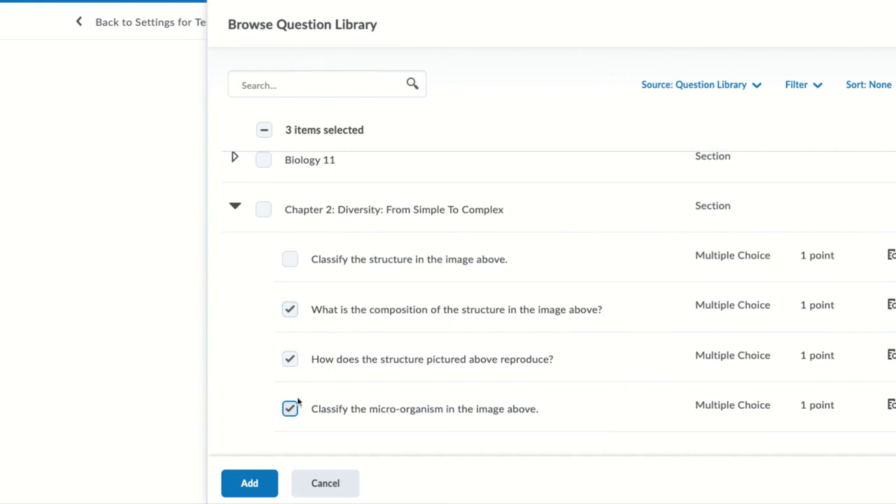
left_click(249, 485)
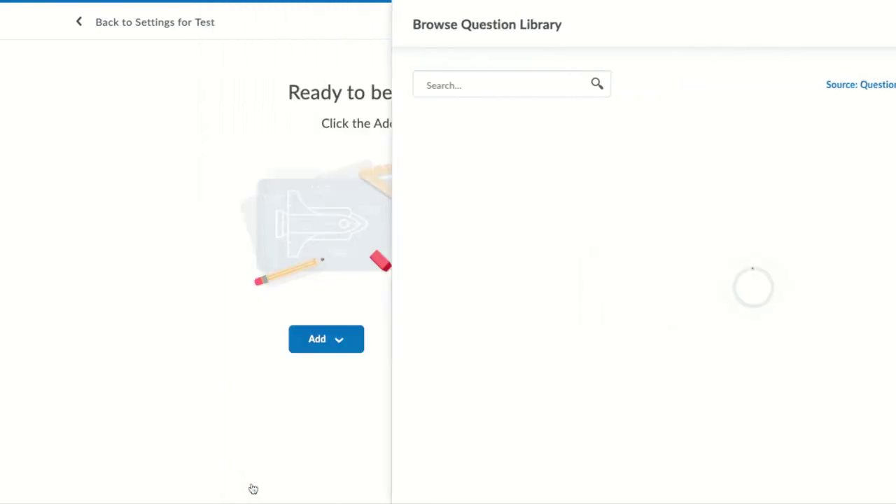